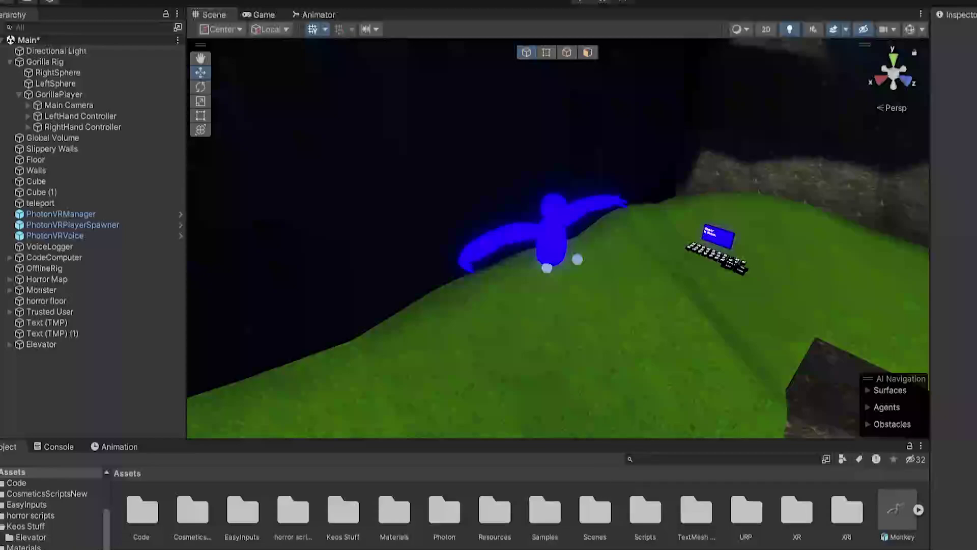
Open the Scripts folder in the project assets and select the SoundBoard script.
right_click(538, 547)
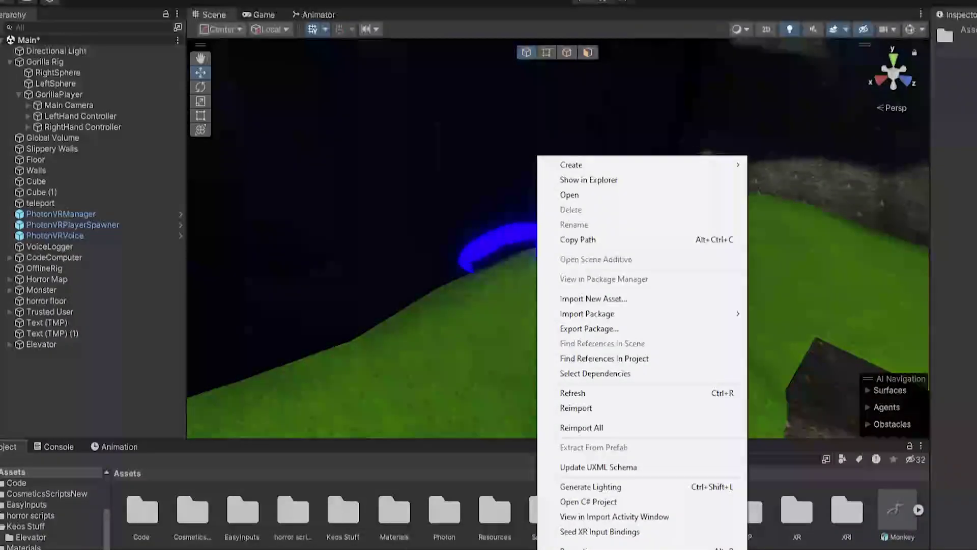
left_click(395, 468)
double_click(645, 512)
left_click(390, 512)
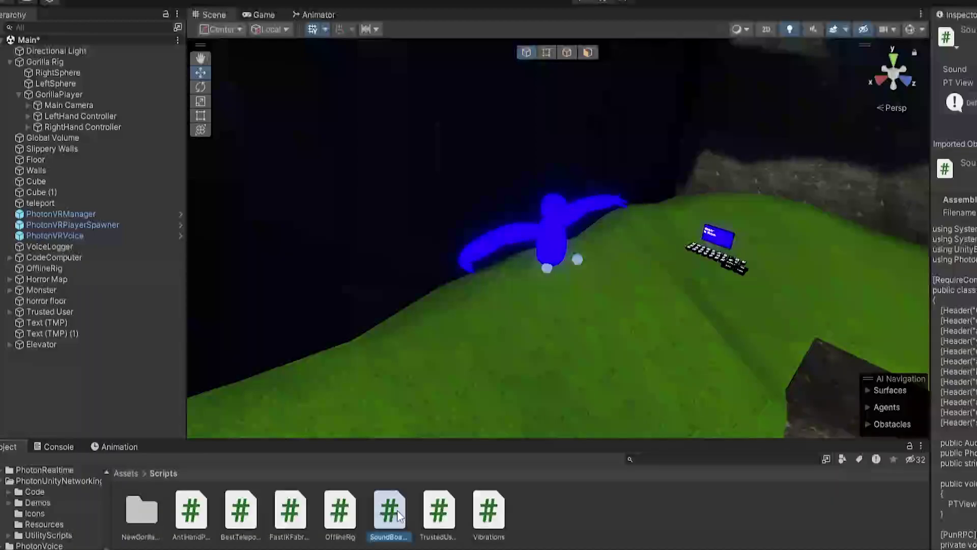
Read through the Header instructions at the start of the SoundBoard class.
left_click_drag(976, 423, 943, 315)
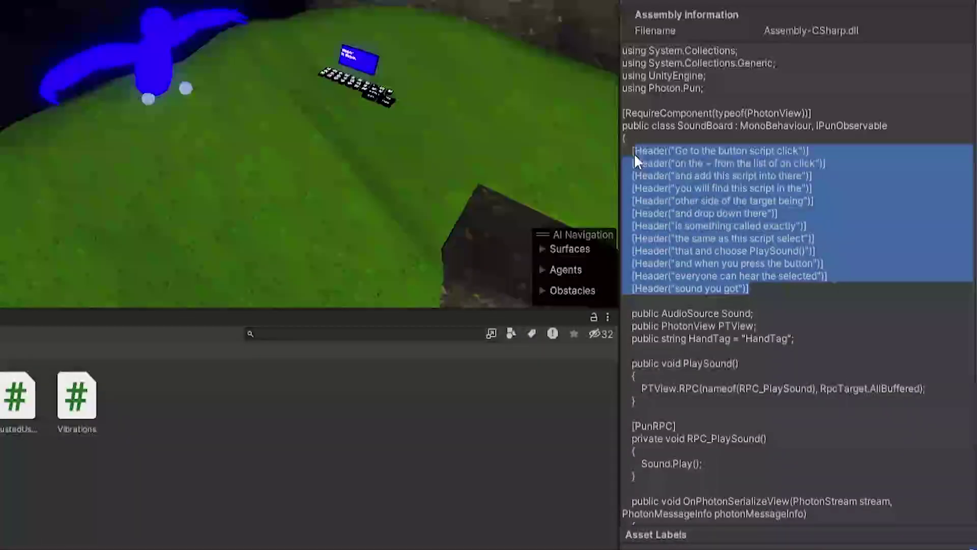
left_click(639, 155)
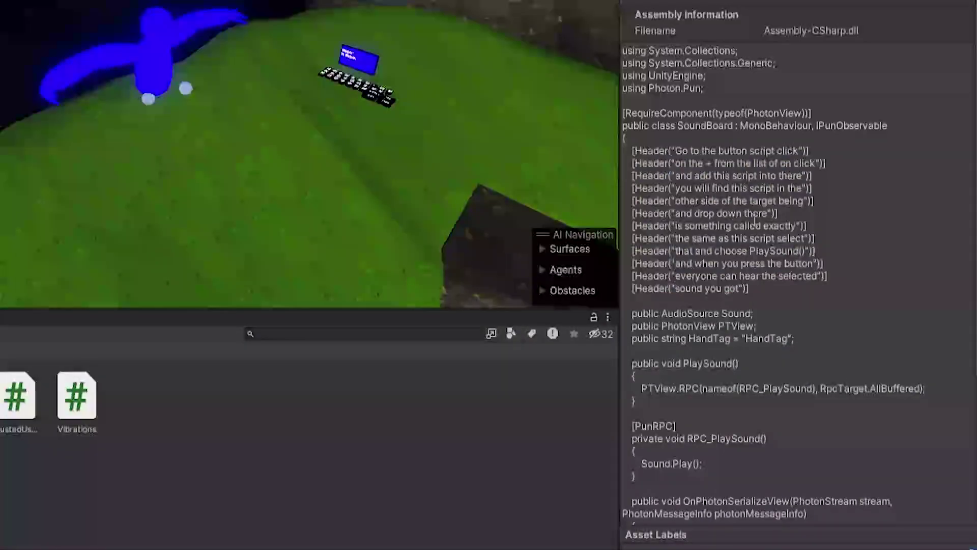
scroll(771, 257, "down", 3)
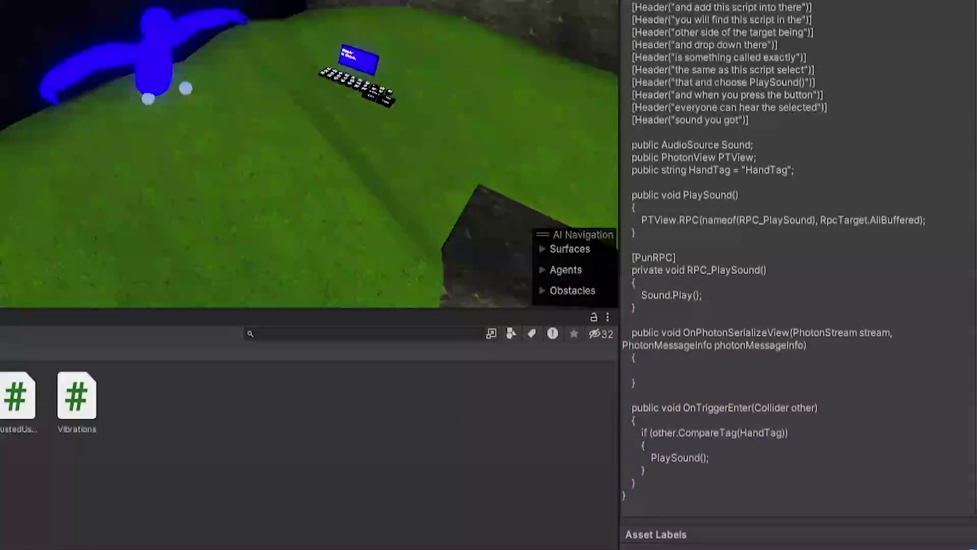
left_click_drag(840, 134, 579, 26)
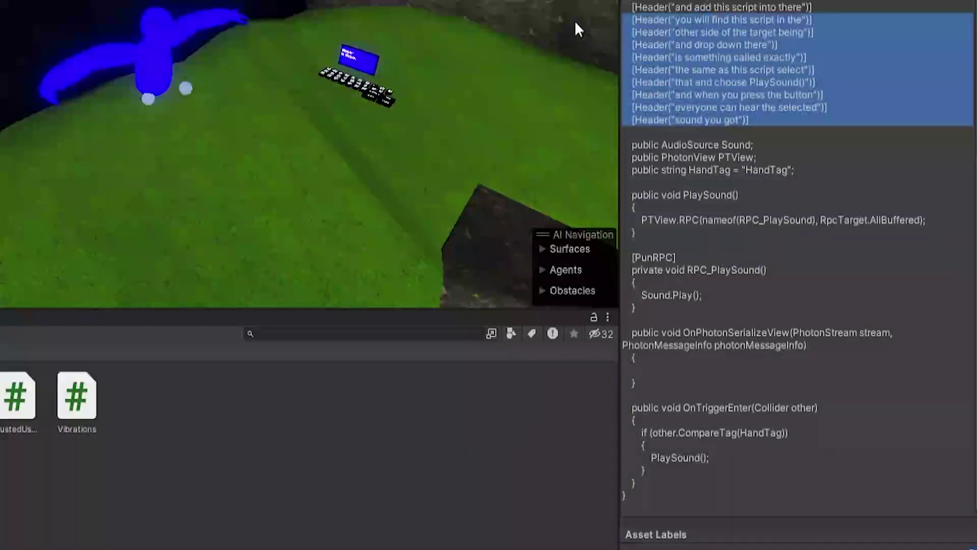
left_click(579, 26)
left_click_drag(632, 5, 806, 116)
left_click(805, 116)
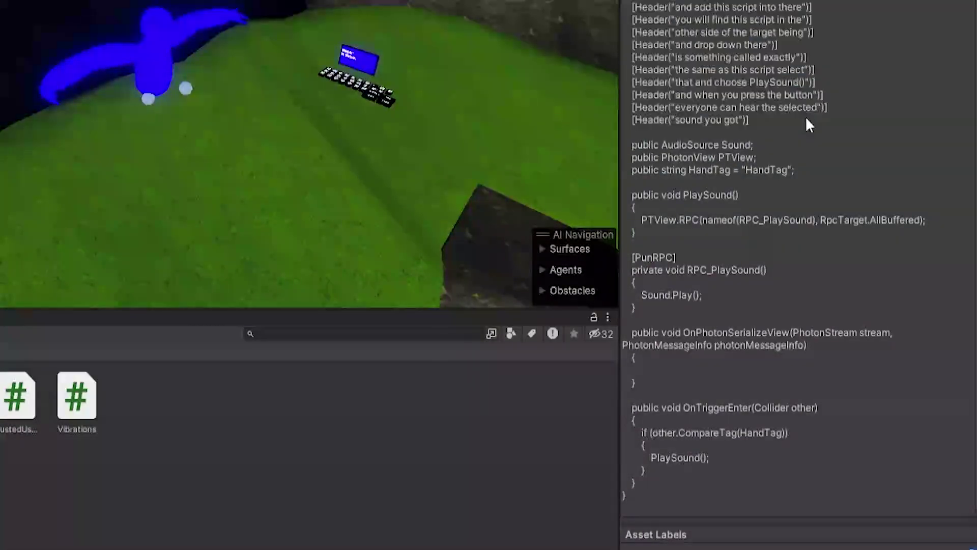
Examine the script's AudioSource variable, its OnTriggerEnter method and the RPC call inside PlaySound.
left_click_drag(649, 145, 756, 149)
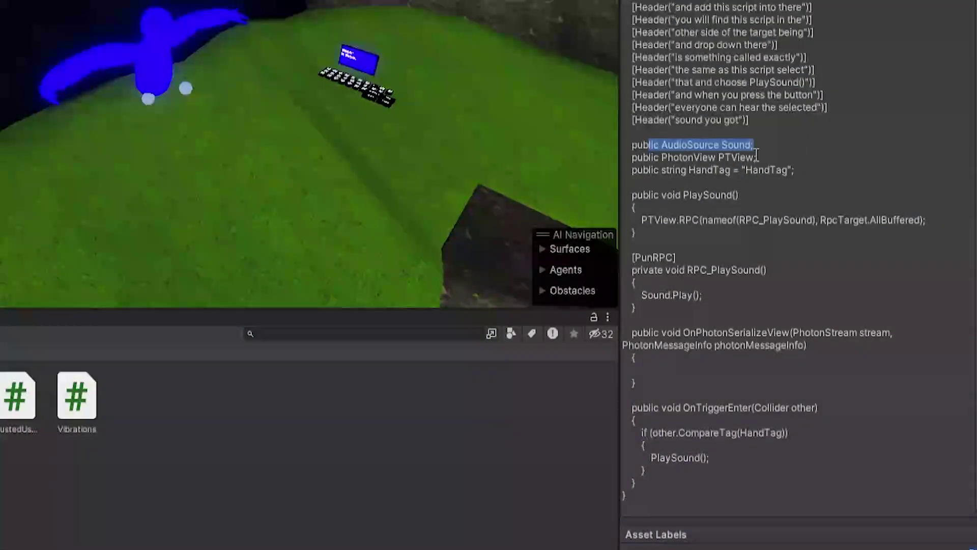
left_click(794, 158)
left_click_drag(632, 408, 815, 411)
left_click(784, 428)
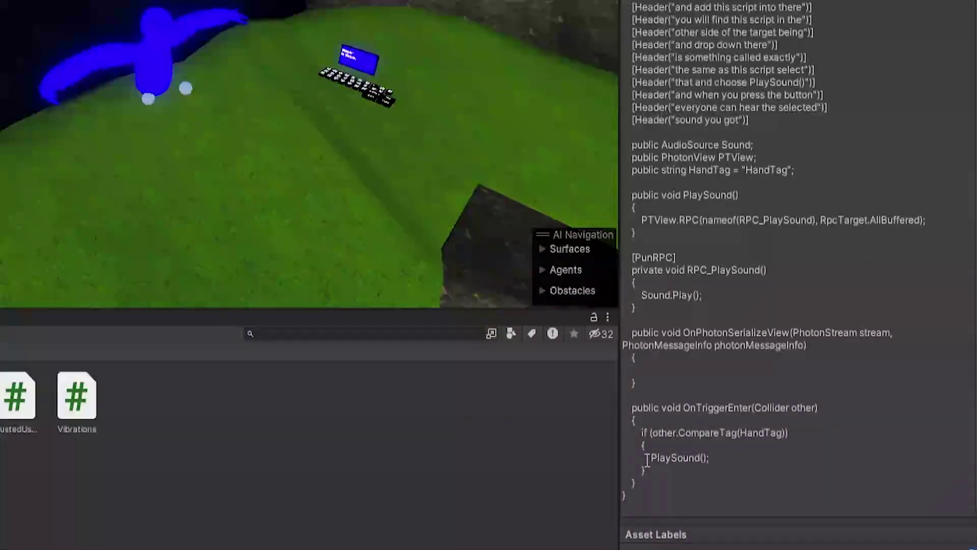
left_click_drag(647, 459, 786, 475)
left_click_drag(649, 195, 681, 195)
left_click_drag(925, 220, 642, 221)
left_click(642, 220)
Create a 3D cube in the scene and name it soundboard.
right_click_drag(286, 153, 227, 277)
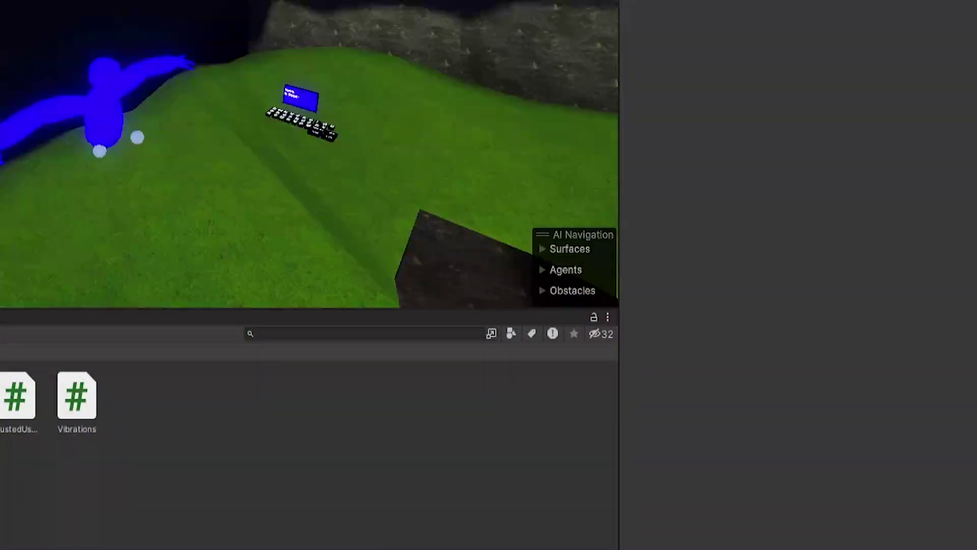
left_click(10, 26)
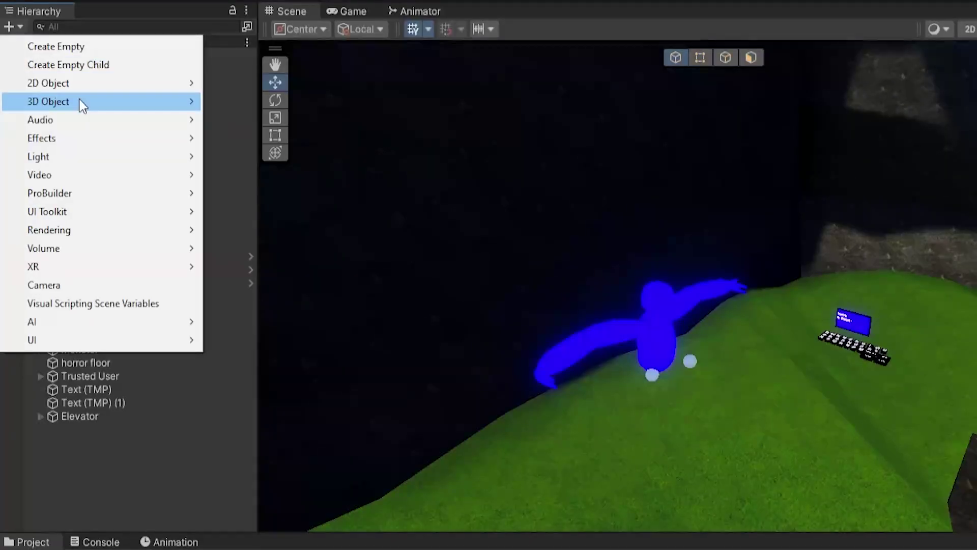
mouse_move(199, 102)
left_click(236, 102)
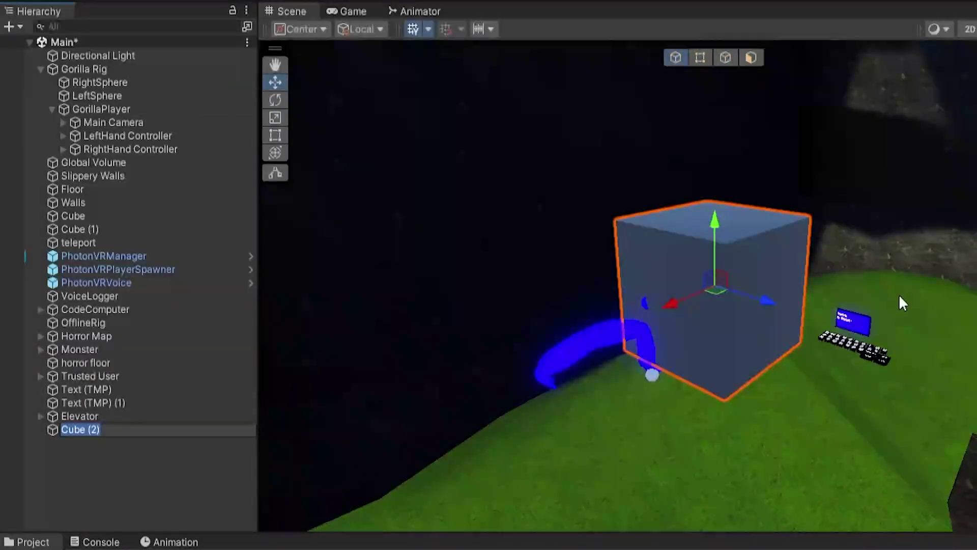
type("soundboard")
Scale the soundboard cube uniformly to about 1.33 on the grass and enable Is Trigger on its Box Collider.
right_click_drag(899, 303, 697, 298)
key("r")
left_click_drag(704, 260, 606, 370)
key("w")
right_click_drag(606, 371, 555, 397)
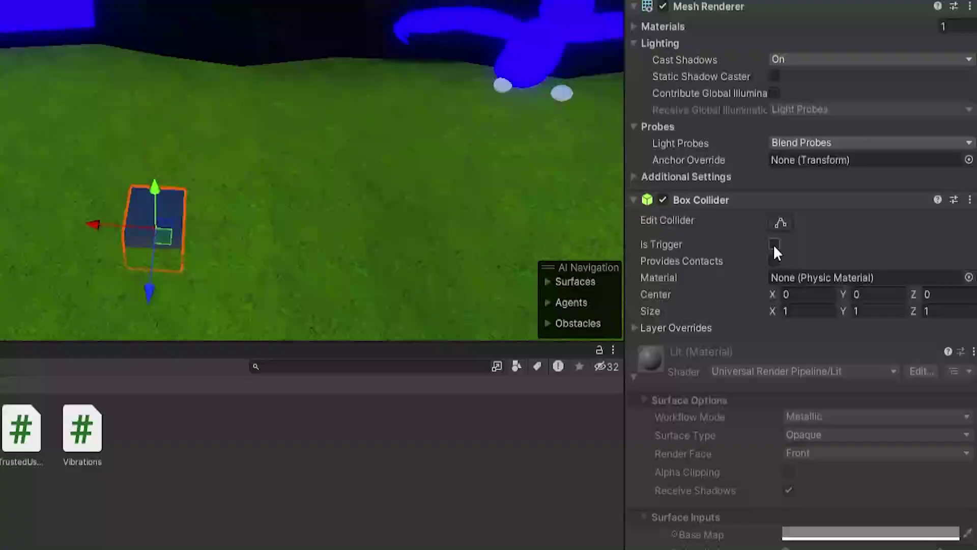
left_click(774, 244)
scroll(759, 308, "down", 4)
Check the tag assigned to the left and right hand controllers and where new tags are added.
left_click(83, 162)
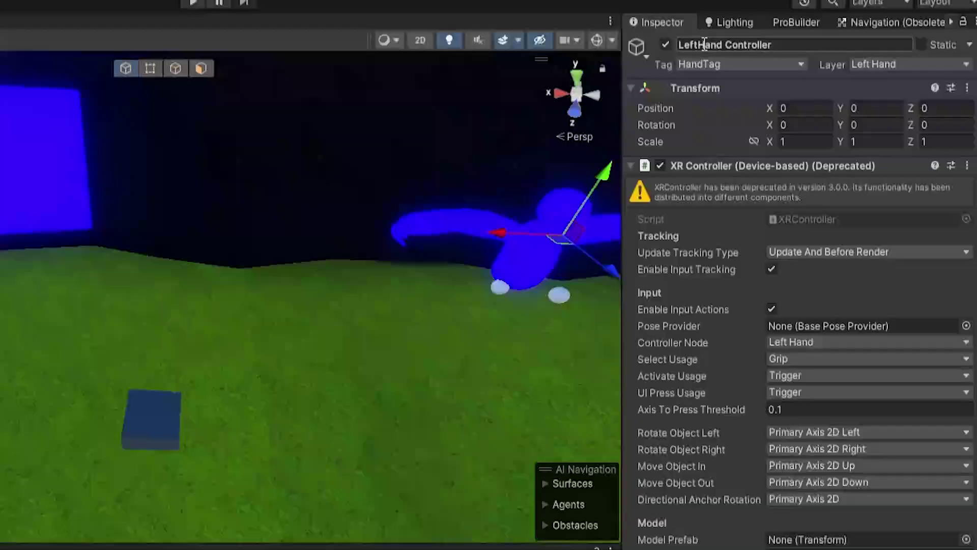
left_click(976, 79)
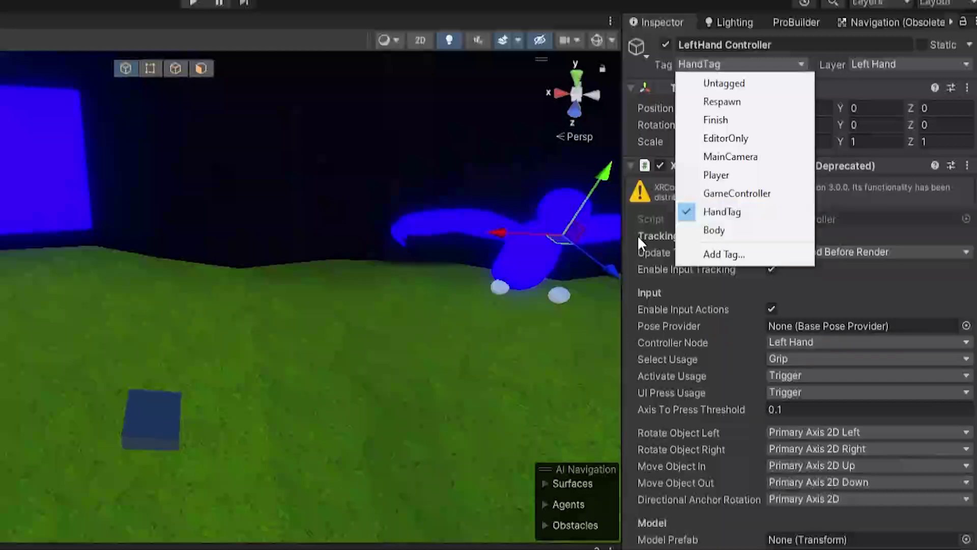
left_click(703, 256)
left_click(943, 140)
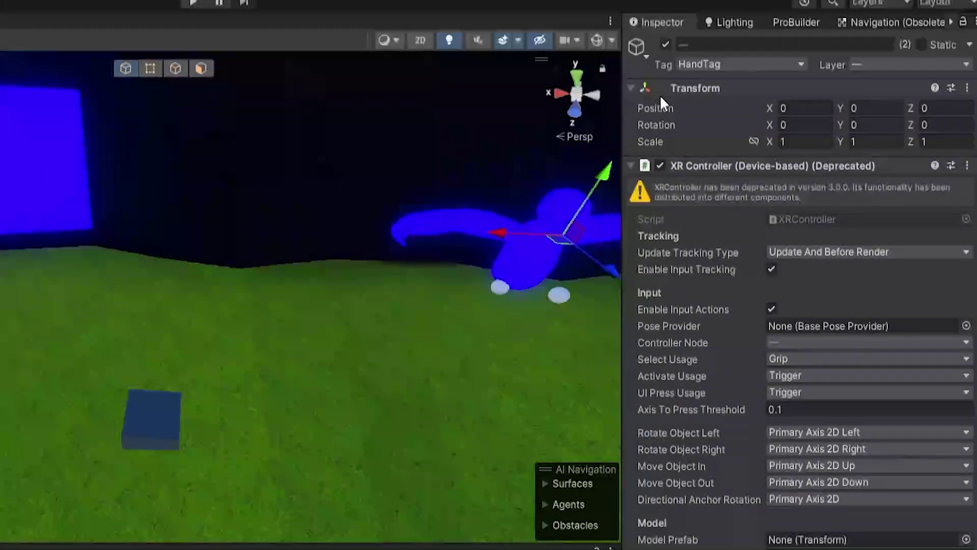
left_click(713, 66)
Check the project's user layer definitions for the Left Hand and Right Hand layers.
left_click(871, 65)
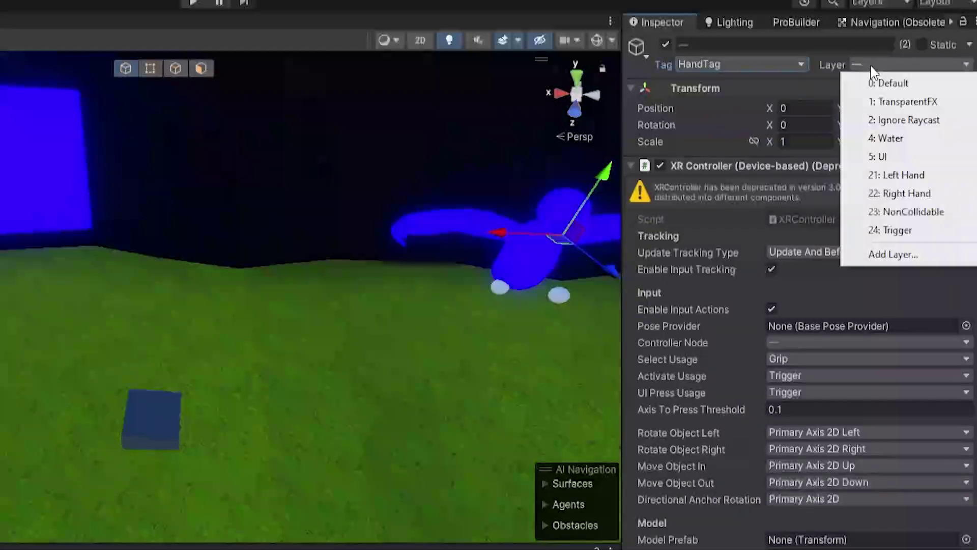
left_click(911, 254)
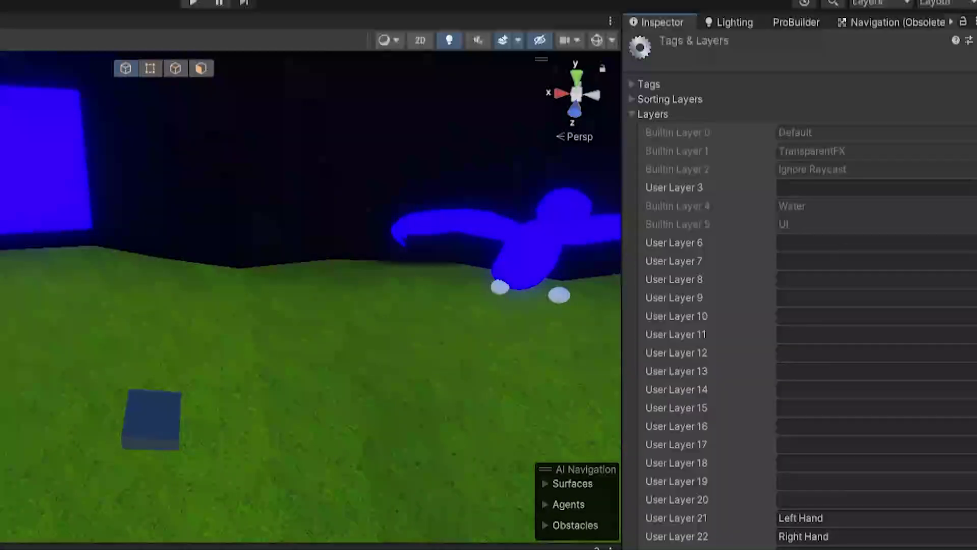
left_click(814, 518)
left_click(845, 537)
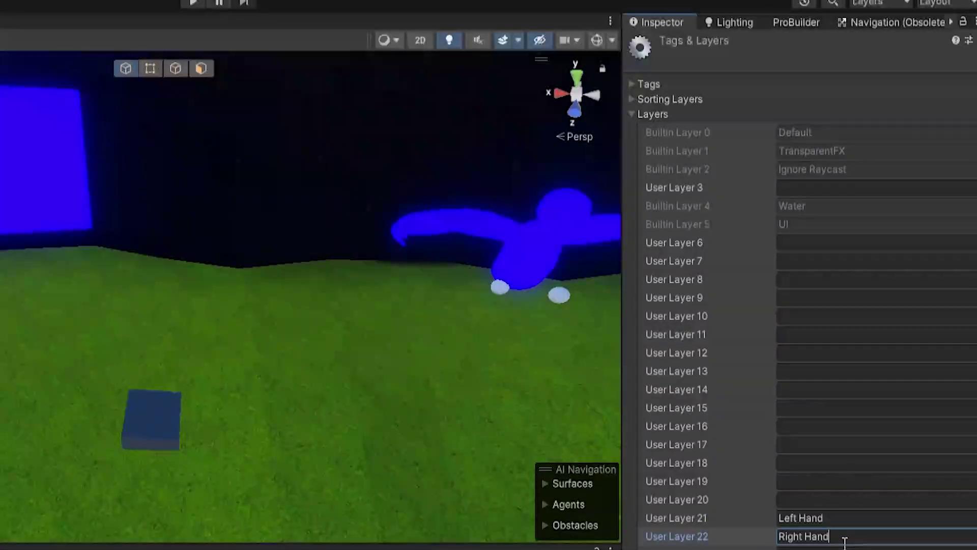
left_click(833, 482)
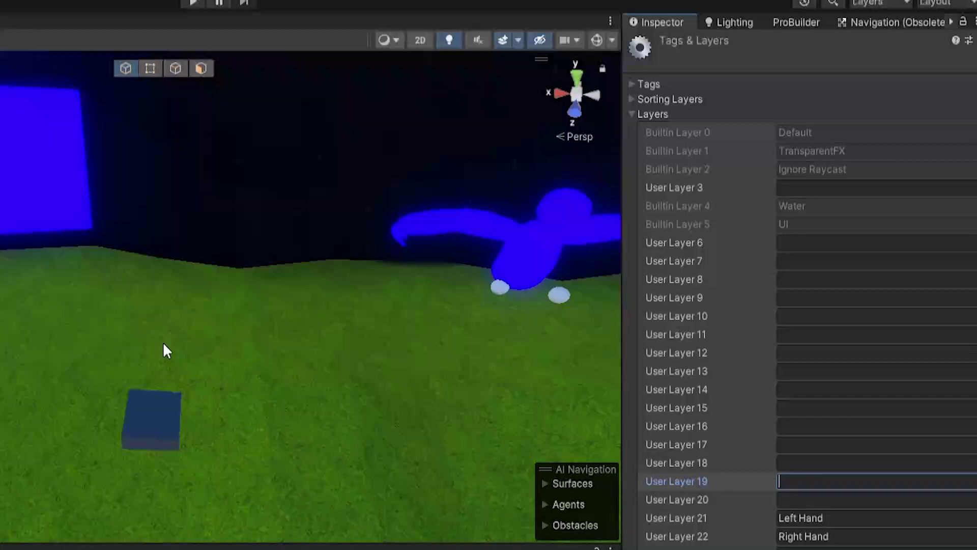
Check the layer assigned to the LeftHand Controller and the RightHand Controller individually.
left_click(567, 185)
left_click(888, 63)
left_click(204, 196)
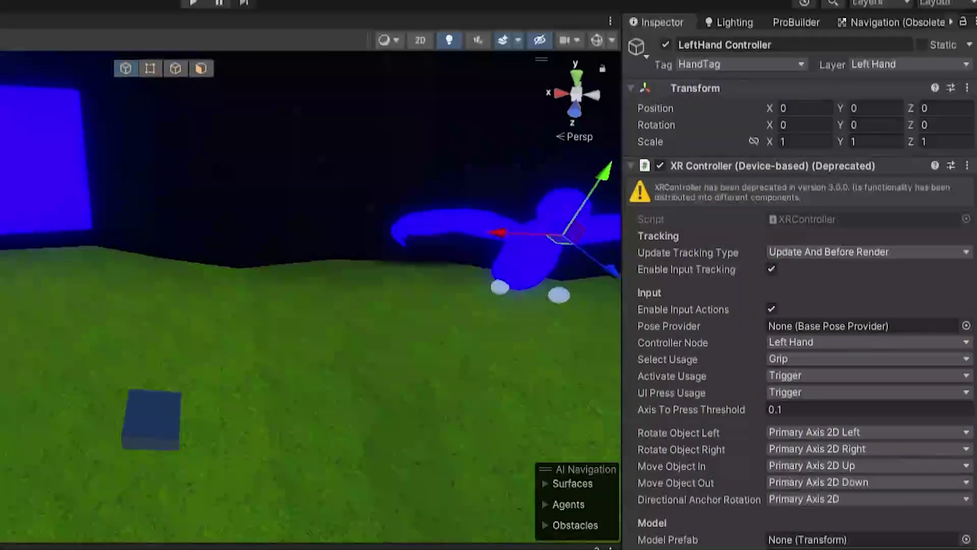
left_click(109, 145)
left_click(892, 65)
Select both hand controllers, search the addable components for "sphere" and check their Sphere Collider's trigger and radius settings.
left_click(87, 132)
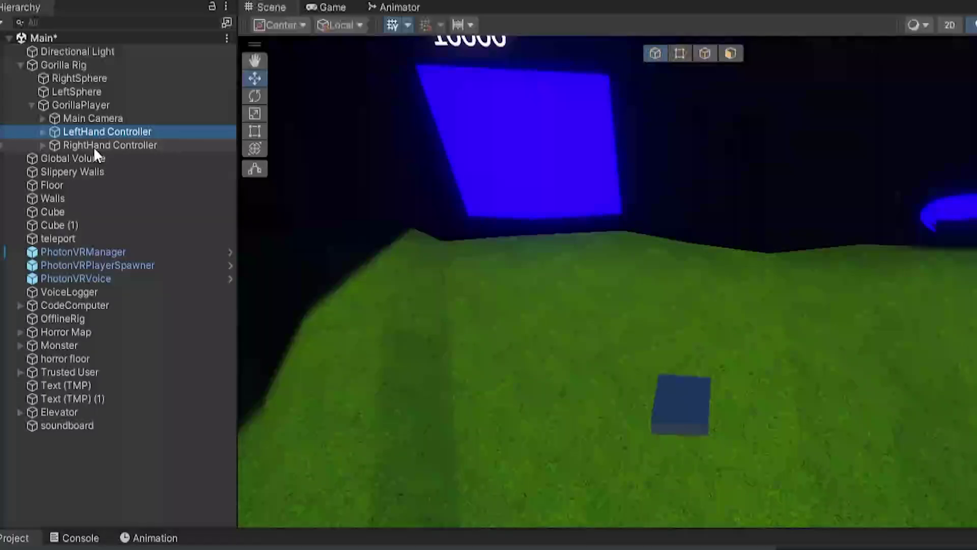
left_click(93, 145, "ctrl")
left_click(713, 528)
type("sp")
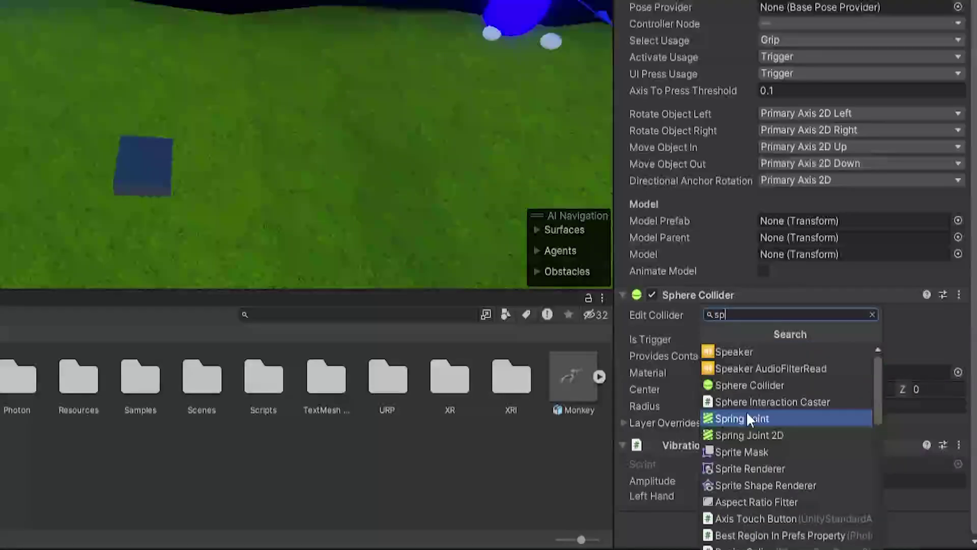
type("here")
left_click(511, 456)
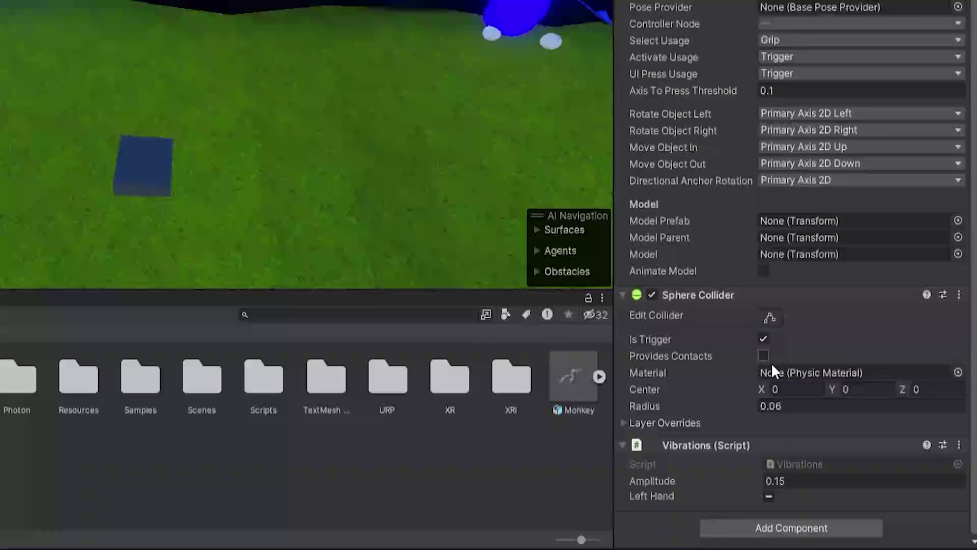
left_click(772, 407)
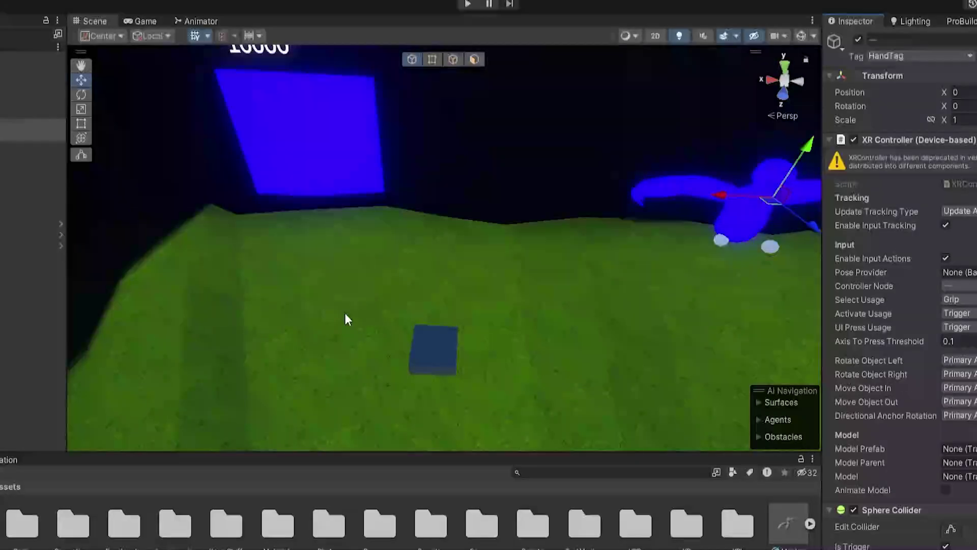
Attach the SoundBoard script from the Scripts folder to the soundboard cube.
left_click(142, 166)
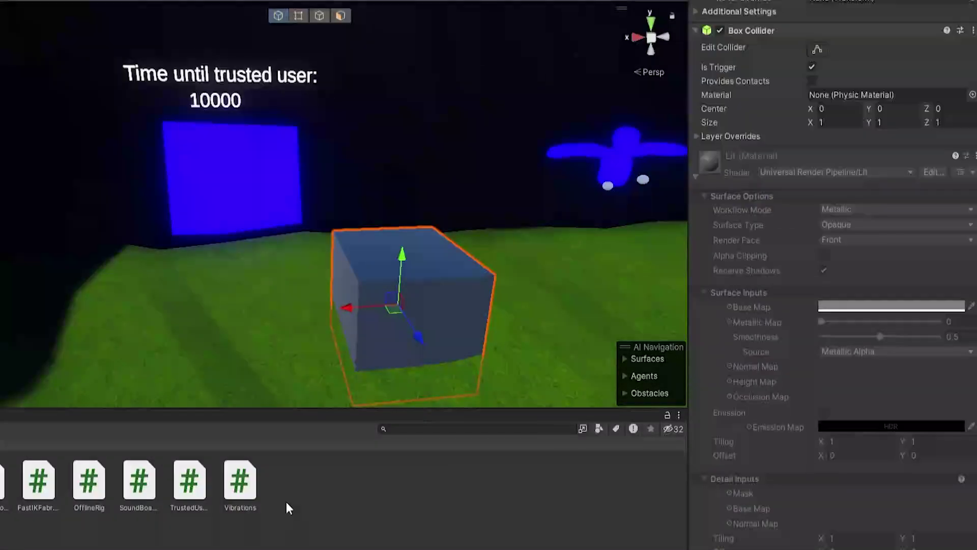
left_click_drag(148, 494, 740, 188)
left_click_drag(226, 497, 746, 142)
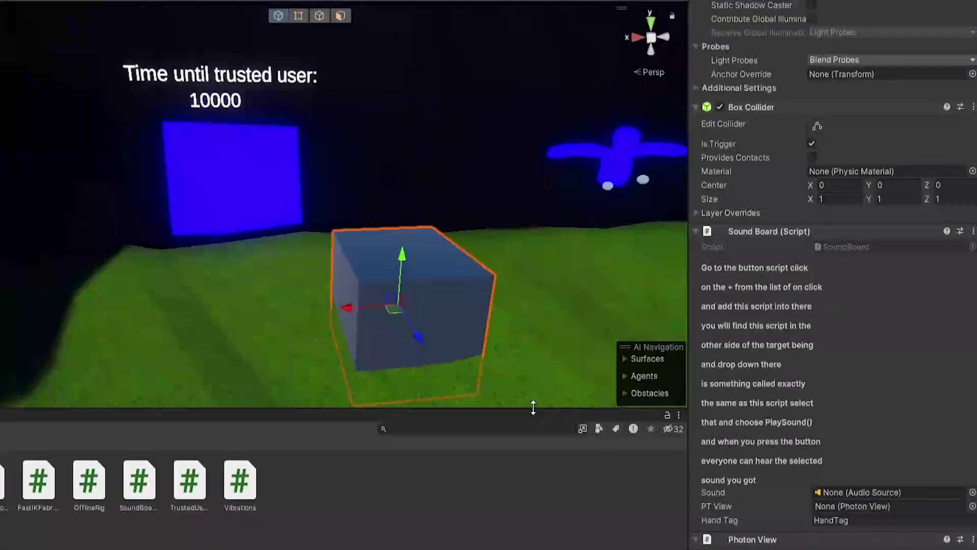
Assign the soundboard cube's own Photon View to the PT View field of its Sound Board script.
scroll(702, 396, "down", 5)
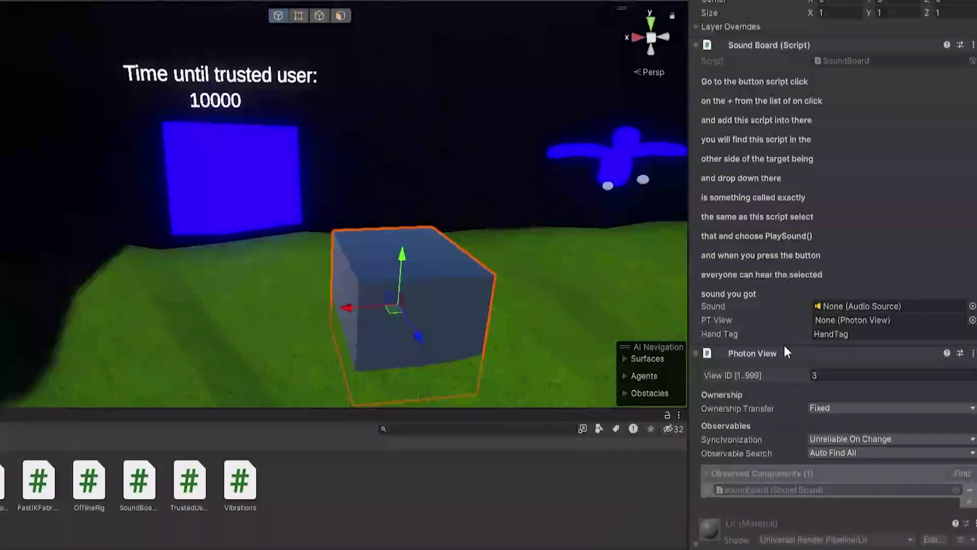
left_click(848, 334)
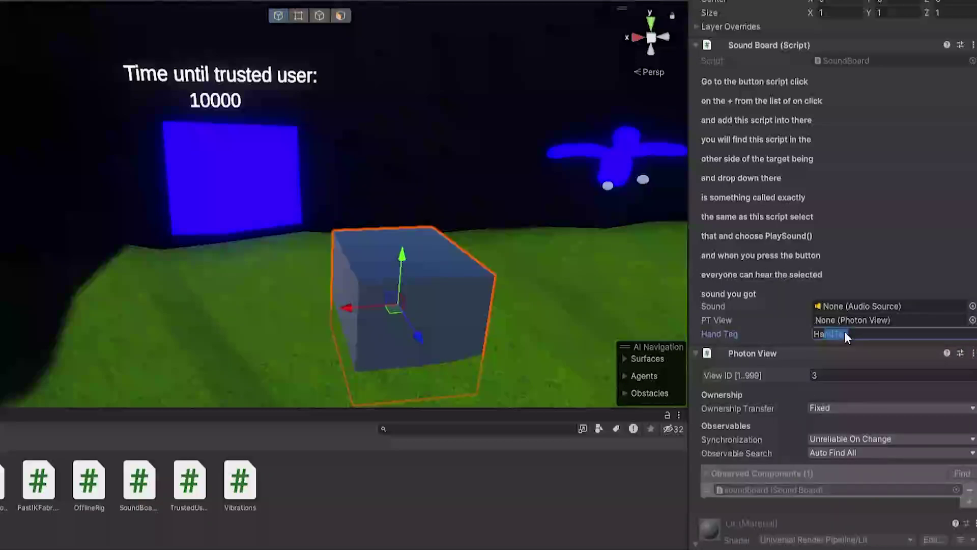
left_click(847, 320)
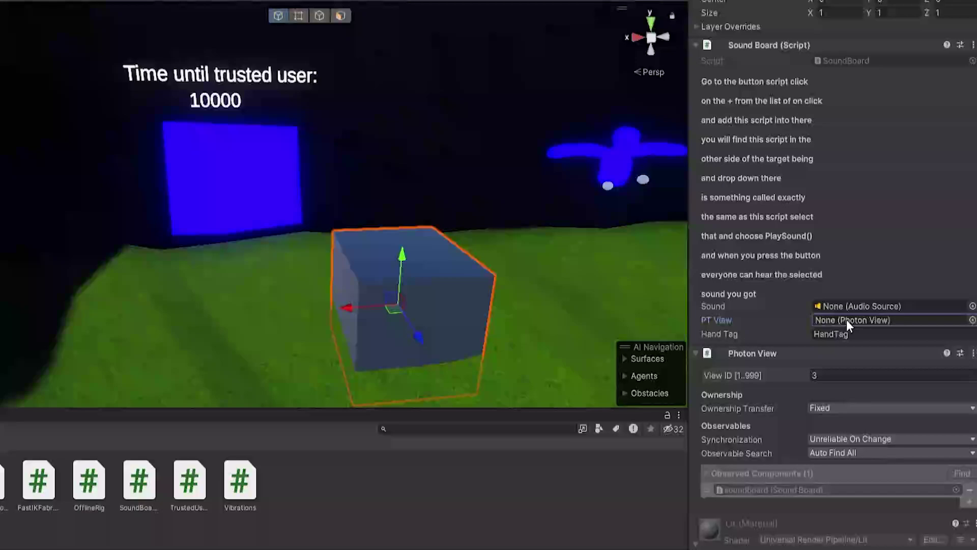
left_click_drag(726, 353, 829, 322)
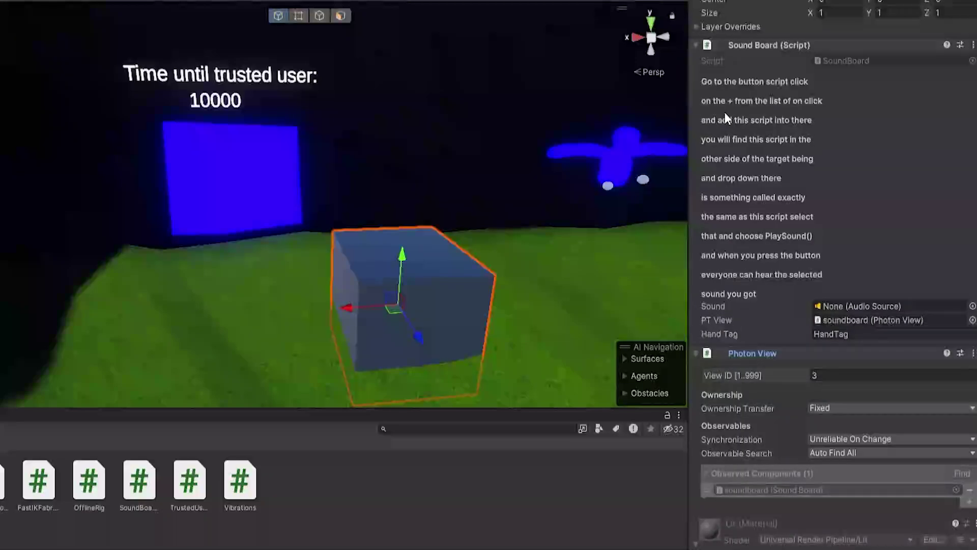
Add the DaveRoar clip from the horror scripts folder to the soundboard cube as an Audio Source.
left_click(842, 306)
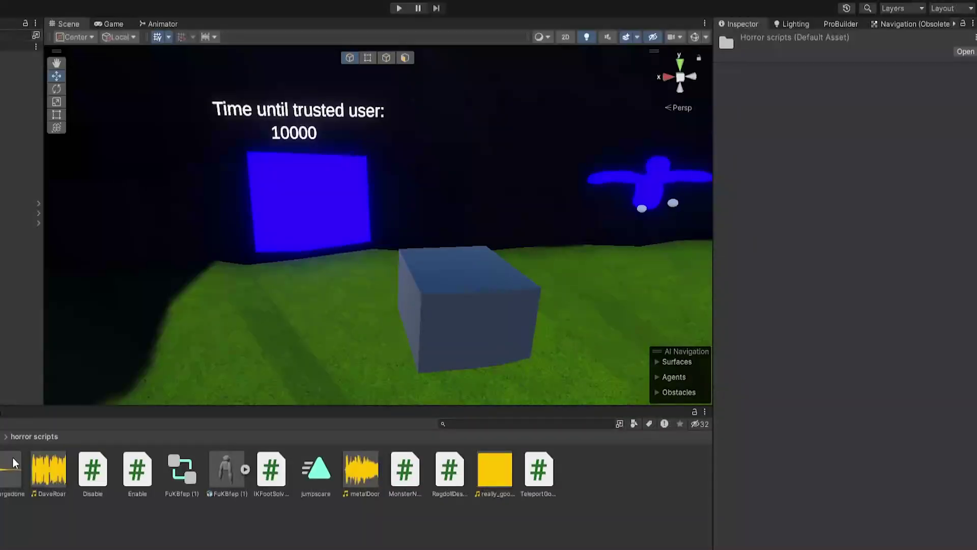
left_click(20, 330)
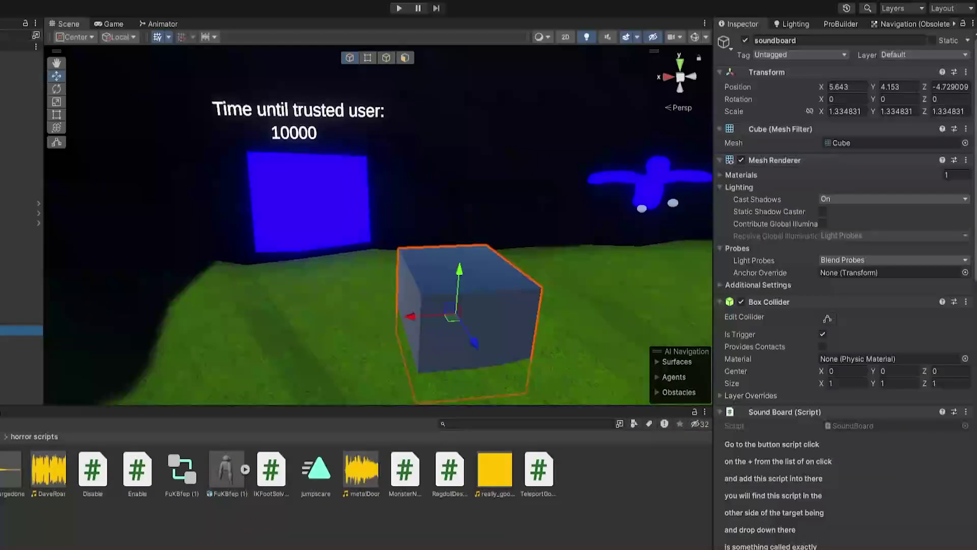
scroll(832, 465, "down", 10)
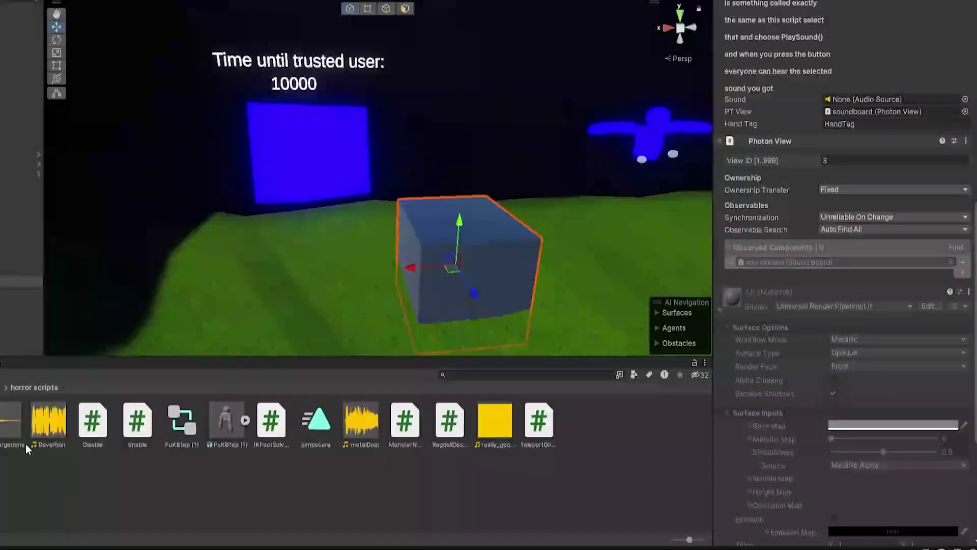
left_click_drag(56, 428, 786, 540)
scroll(824, 340, "up", 4)
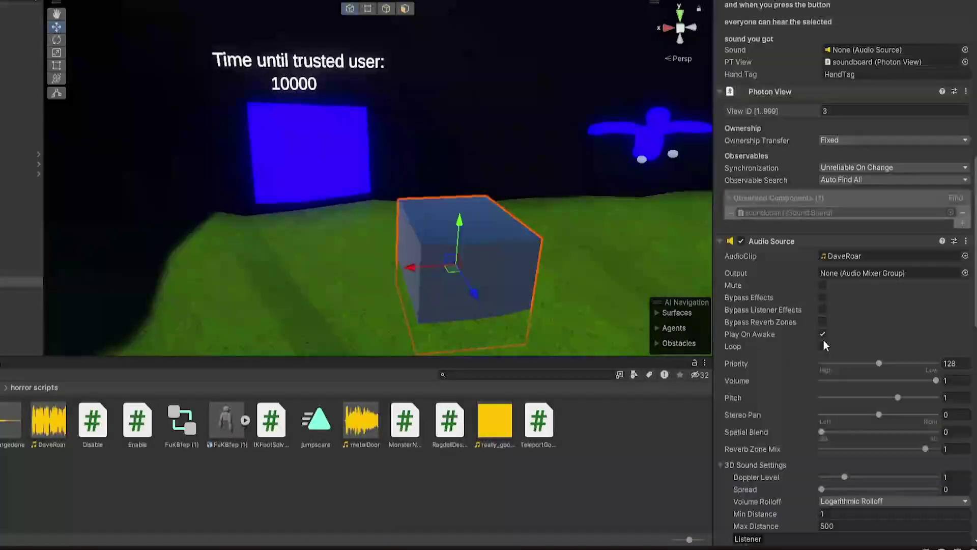
Turn off Play On Awake on the soundboard cube's Audio Source and set its Spatial Blend to 1.
left_click(823, 335)
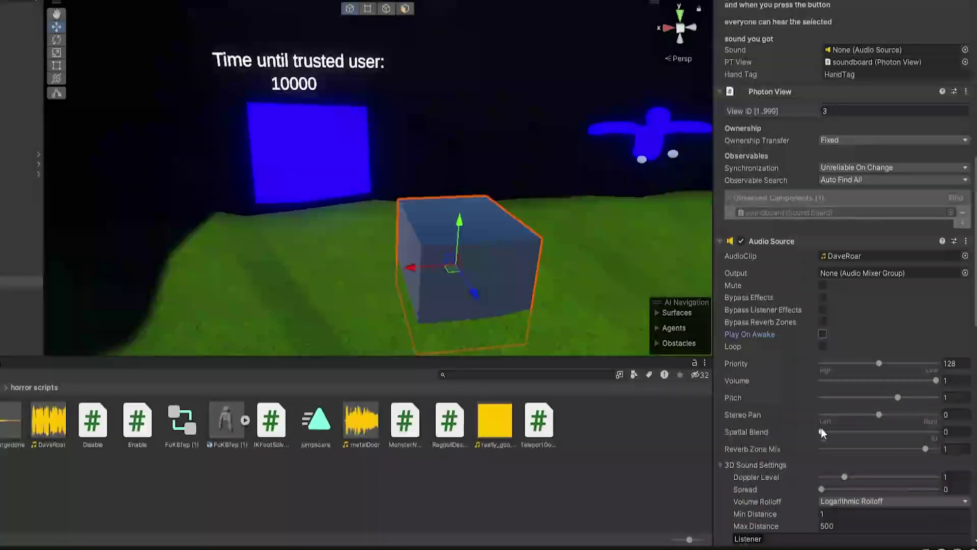
scroll(821, 431, "down", 2)
scroll(820, 433, "down", 2)
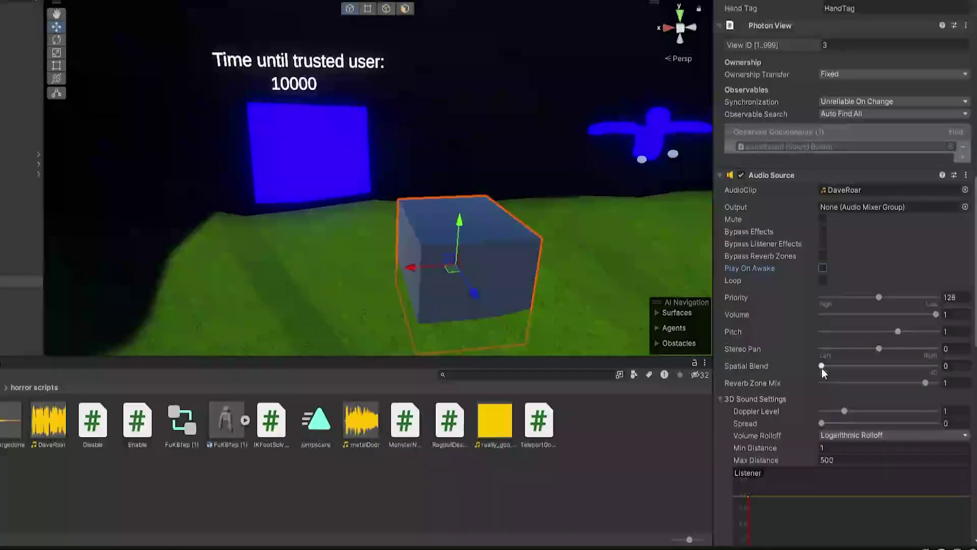
scroll(821, 367, "down", 5)
left_click(822, 267)
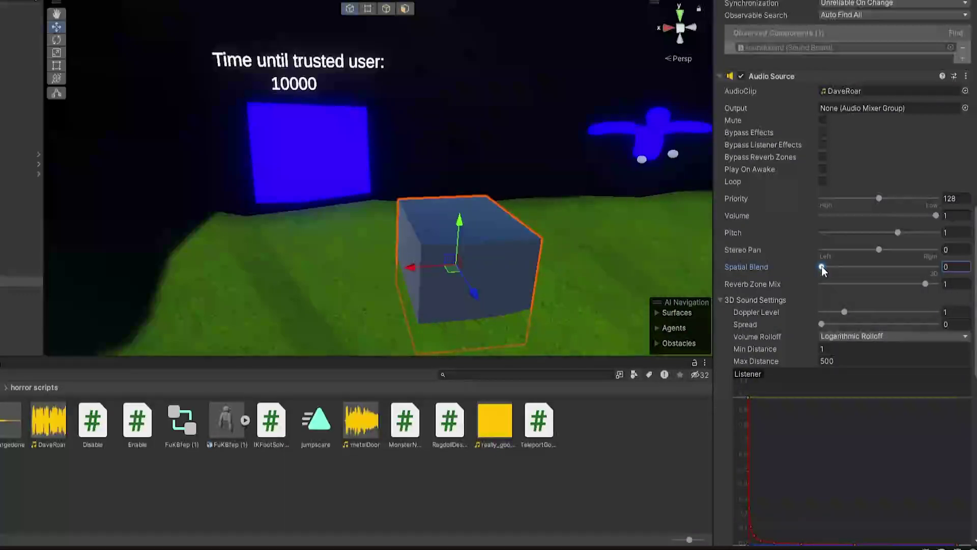
left_click_drag(822, 267, 936, 266)
right_click_drag(543, 225, 610, 228)
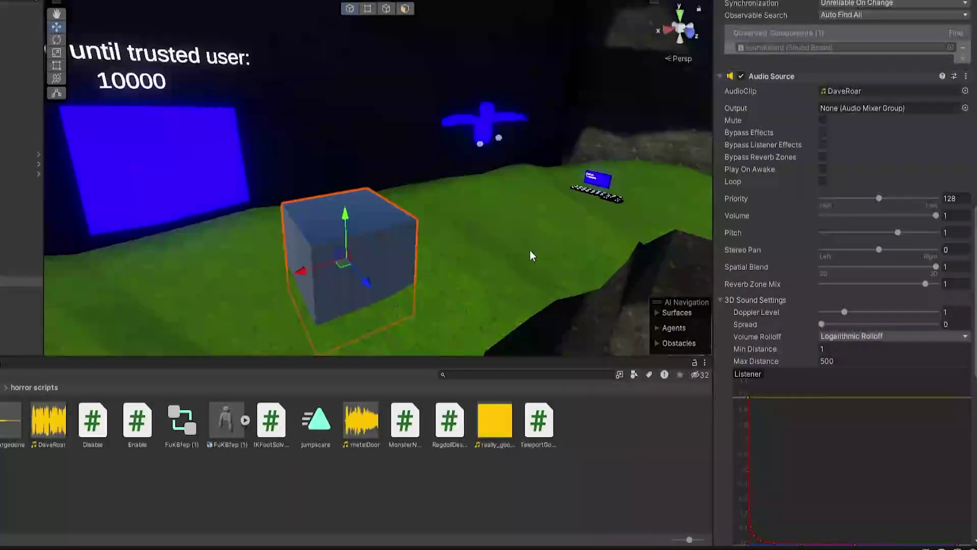
Set the Audio Source's Volume Rolloff to Linear Rolloff and assign that Audio Source to the Sound field of the Sound Board script.
left_click(871, 337)
left_click(861, 363)
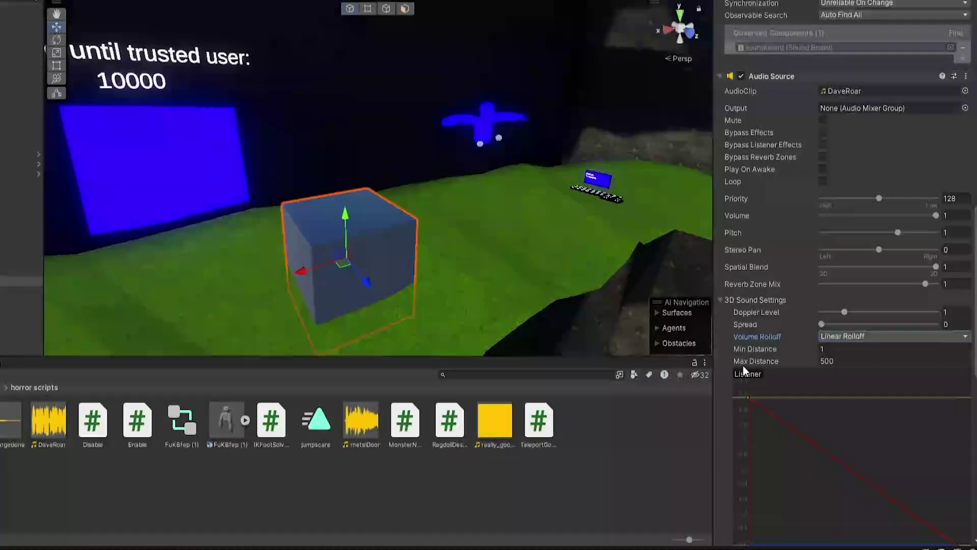
scroll(784, 306, "up", 10)
left_click_drag(753, 307, 851, 114)
scroll(794, 183, "up", 3)
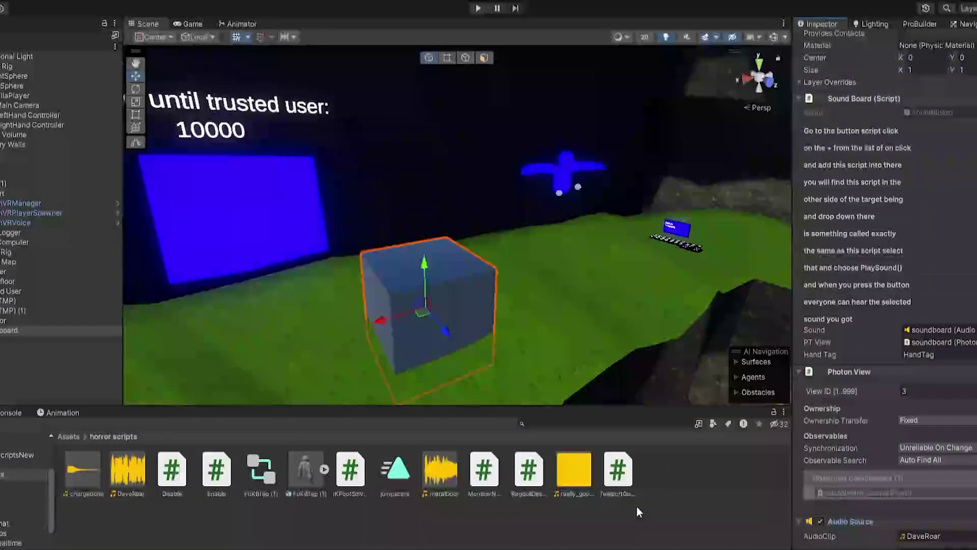
Run the game and move the LeftHand Controller toward the soundboard cube to test the touch sound.
left_click(478, 8)
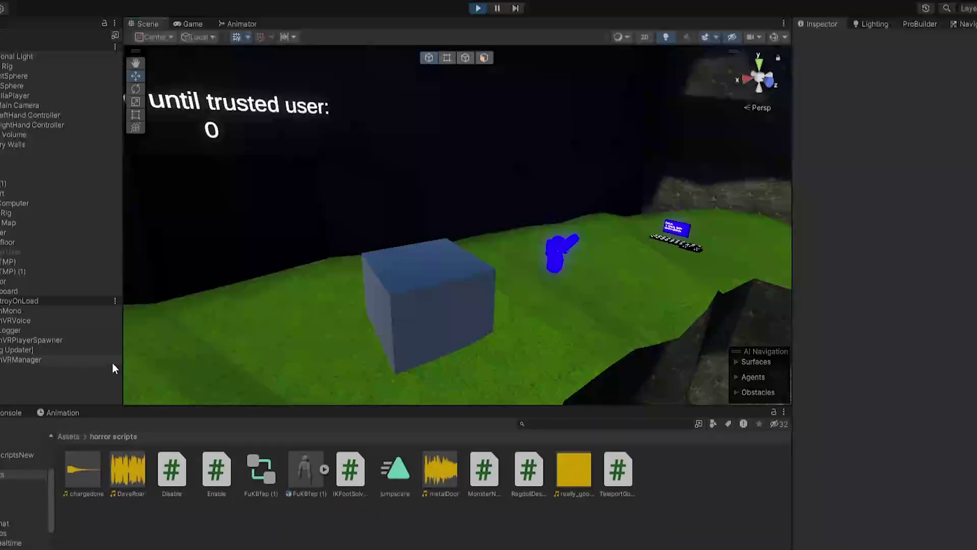
double_click(74, 114)
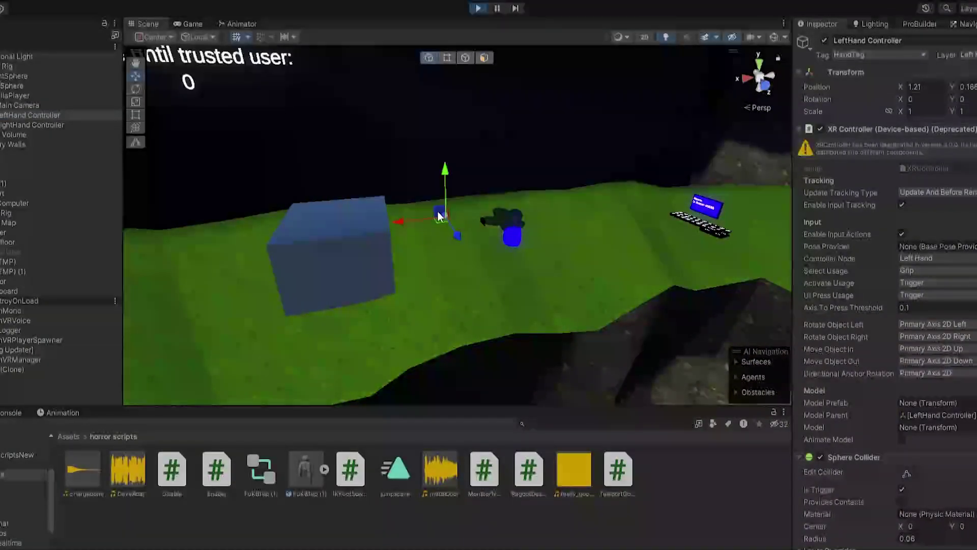
right_click_drag(438, 211, 549, 242)
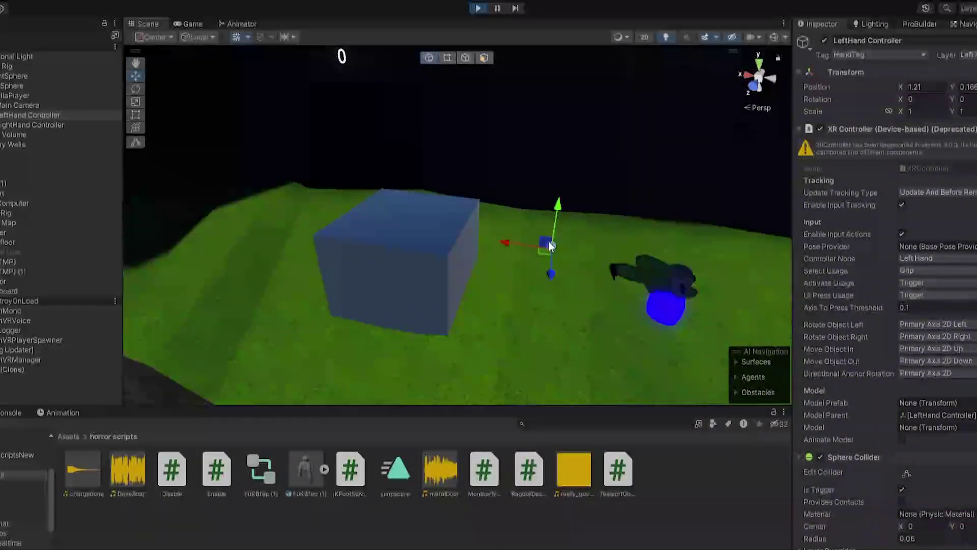
left_click_drag(548, 242, 530, 234)
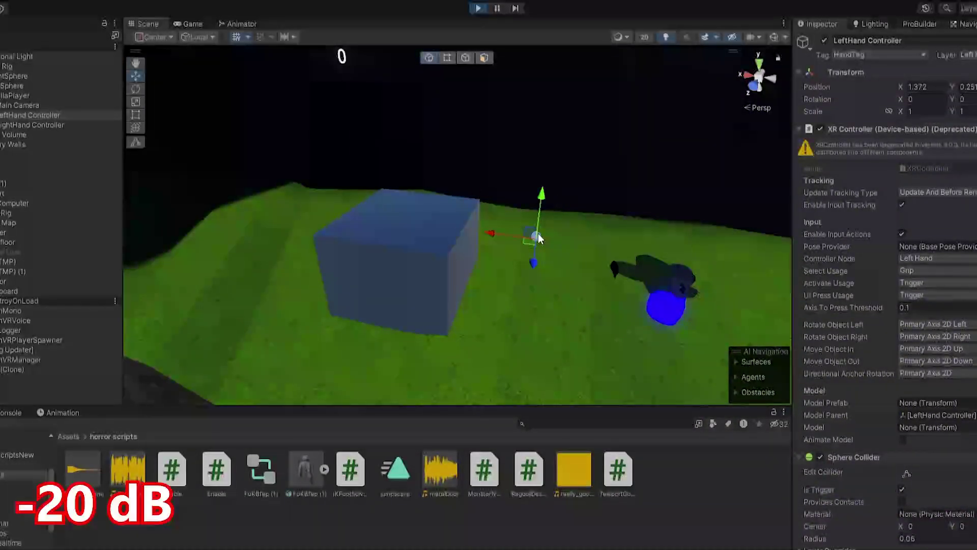
Stop the game, select the soundboard cube and lower the Volume of its Audio Source.
left_click(478, 280)
right_click_drag(479, 280, 524, 288)
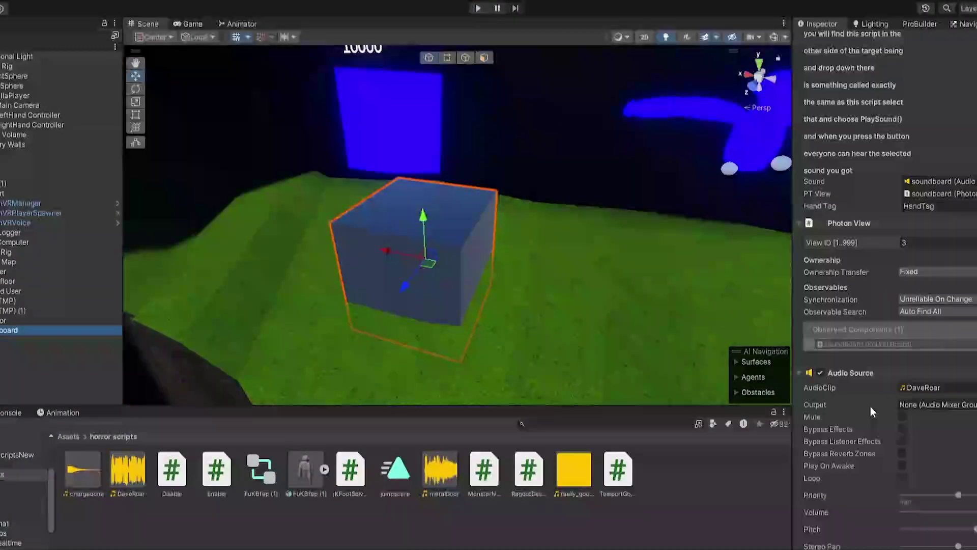
scroll(883, 393, "down", 5)
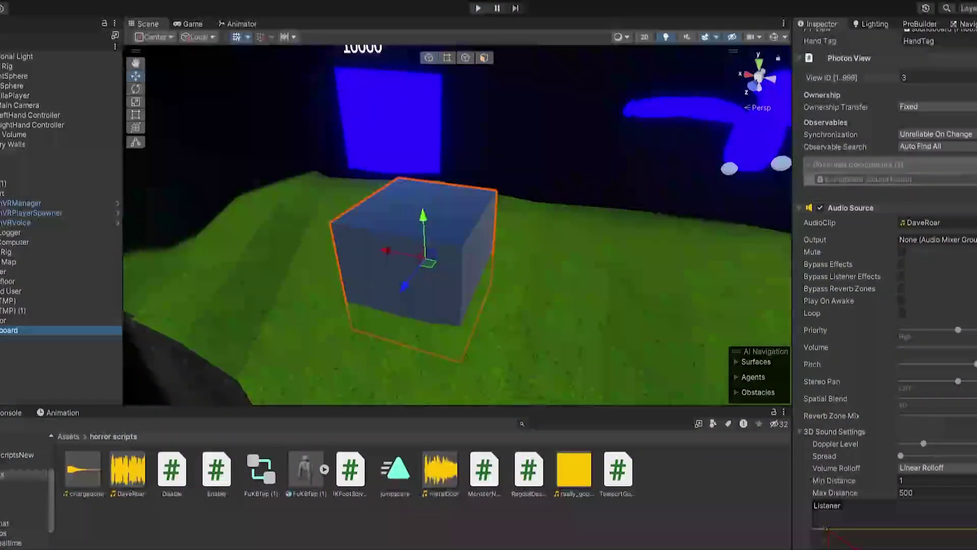
left_click_drag(973, 346, 946, 346)
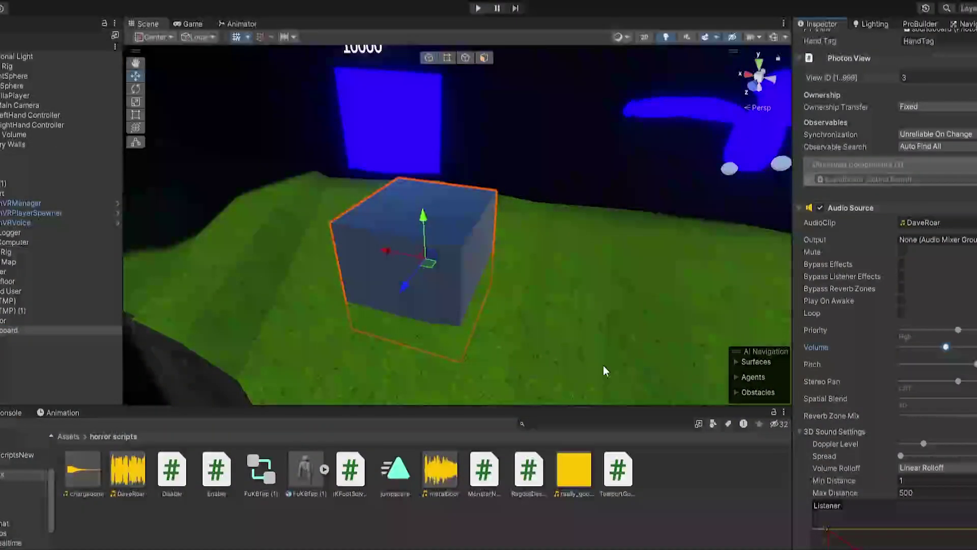
Create a 3D TextMeshPro text object to label the soundboard cube and look up the TextMeshPro options.
right_click_drag(502, 257, 442, 240)
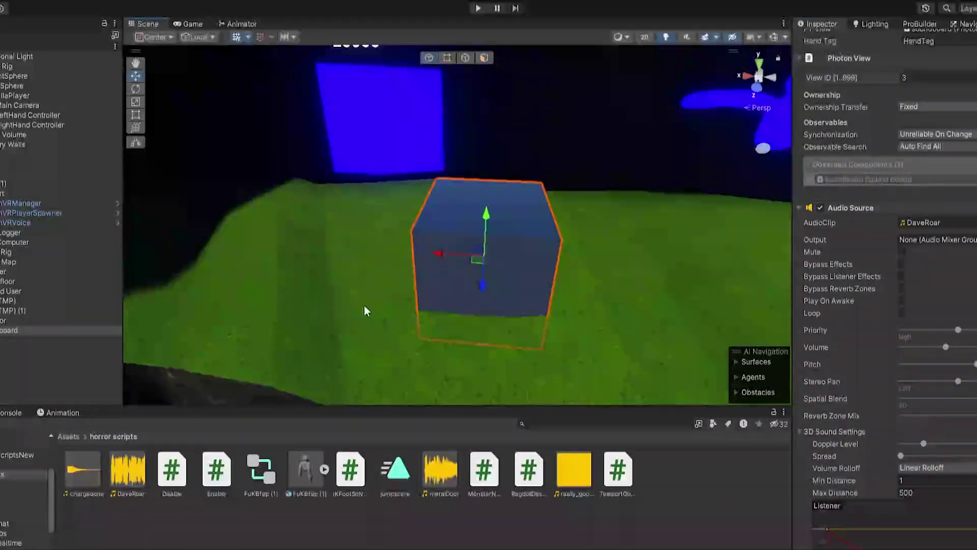
right_click(55, 330)
mouse_move(153, 353)
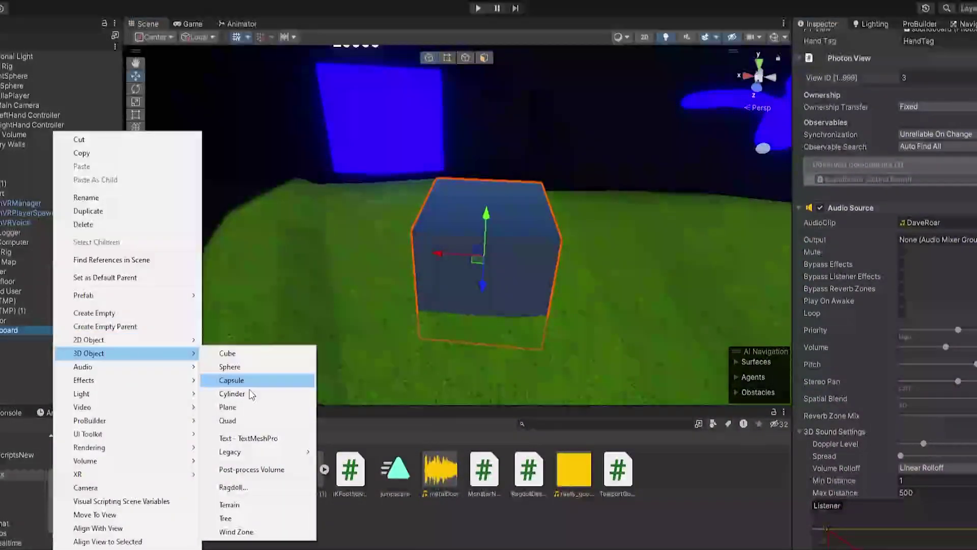
left_click(257, 440)
right_click_drag(384, 290, 295, 247)
left_click(304, 9)
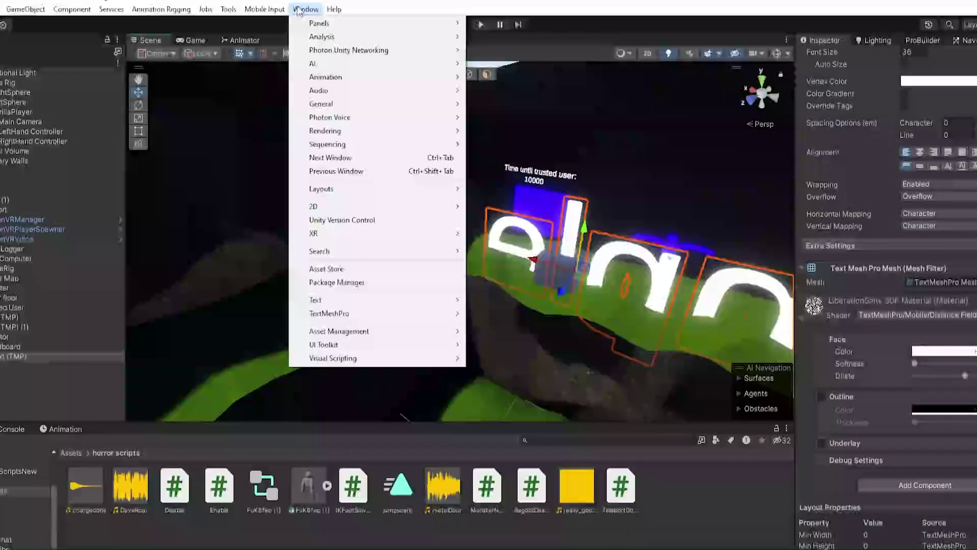
mouse_move(387, 314)
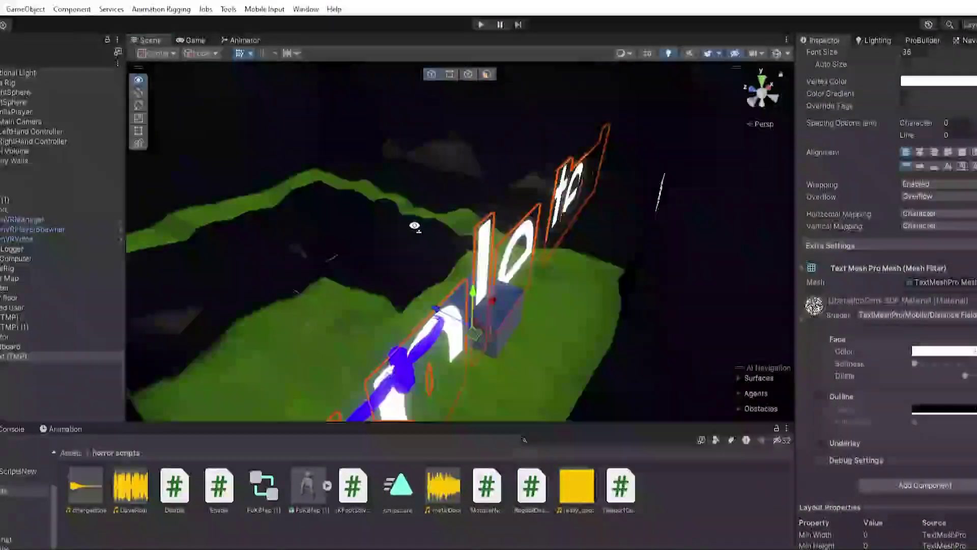
Scale the new text object down to about 0.196 and set its text to "roar".
left_click_drag(415, 226, 432, 348, "alt")
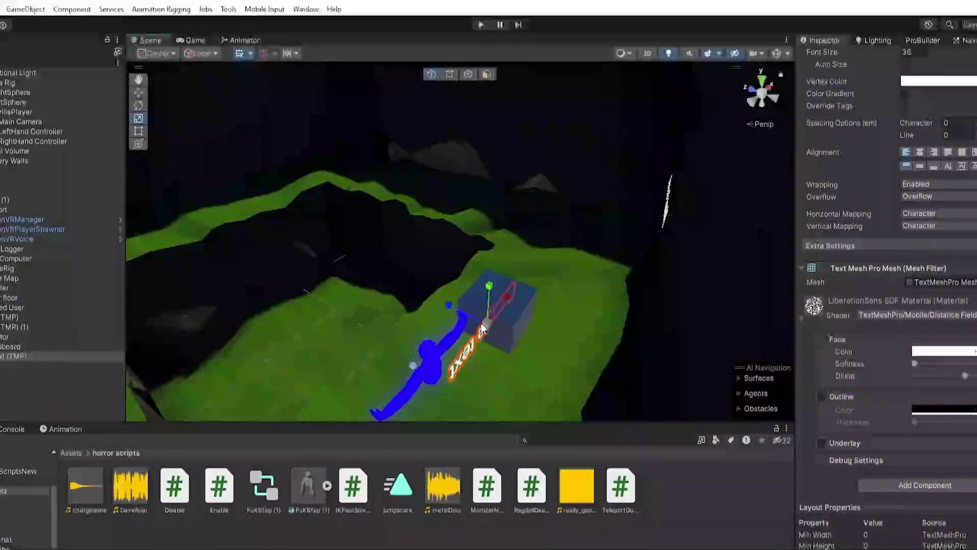
scroll(891, 255, "up", 6)
left_click(909, 280)
type("roar")
Move the roar label onto the side face of the soundboard cube.
left_click(457, 372)
key("w")
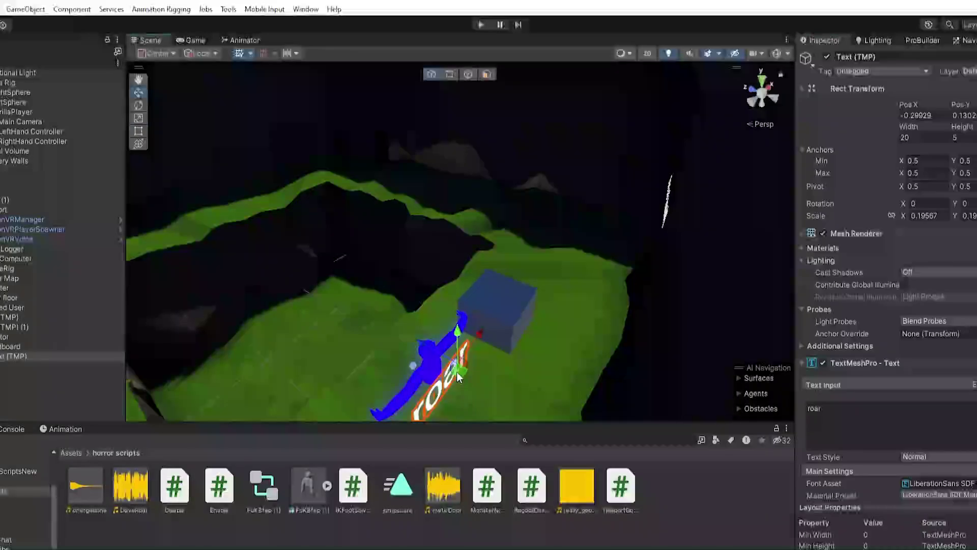
left_click_drag(457, 371, 529, 330)
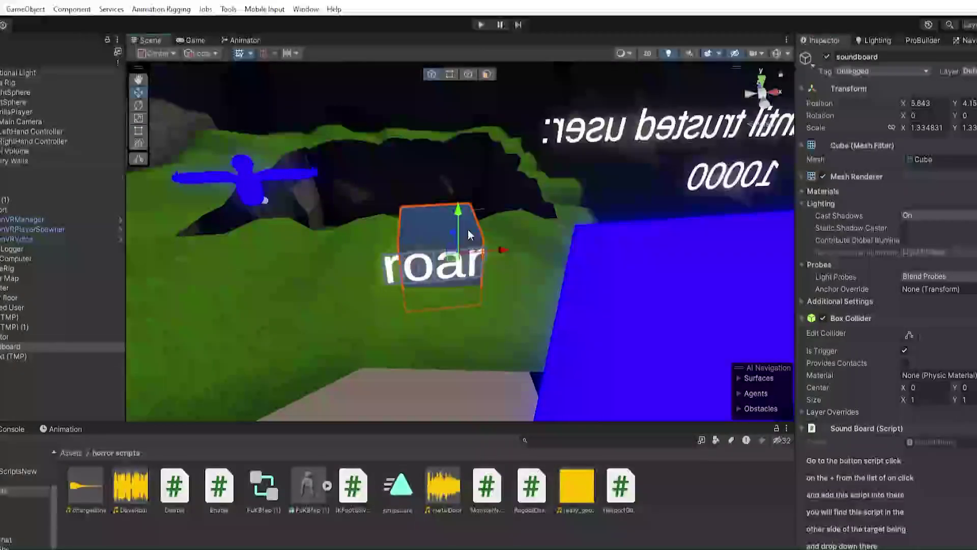
Duplicate the soundboard cube with its roar label beside the original and assign the really_good_hit sound to the copy's Audio Source.
left_click_drag(496, 247, 545, 251)
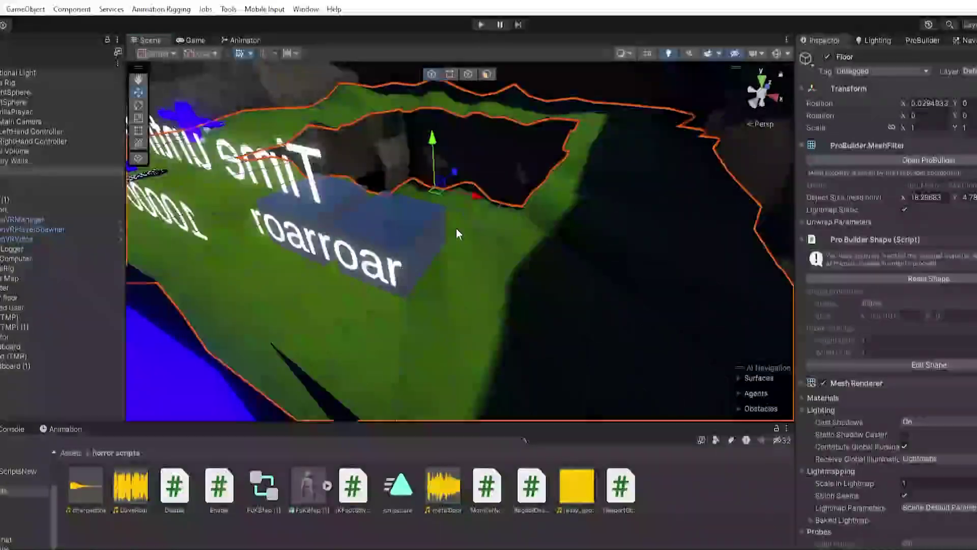
left_click(434, 232)
scroll(911, 403, "down", 15)
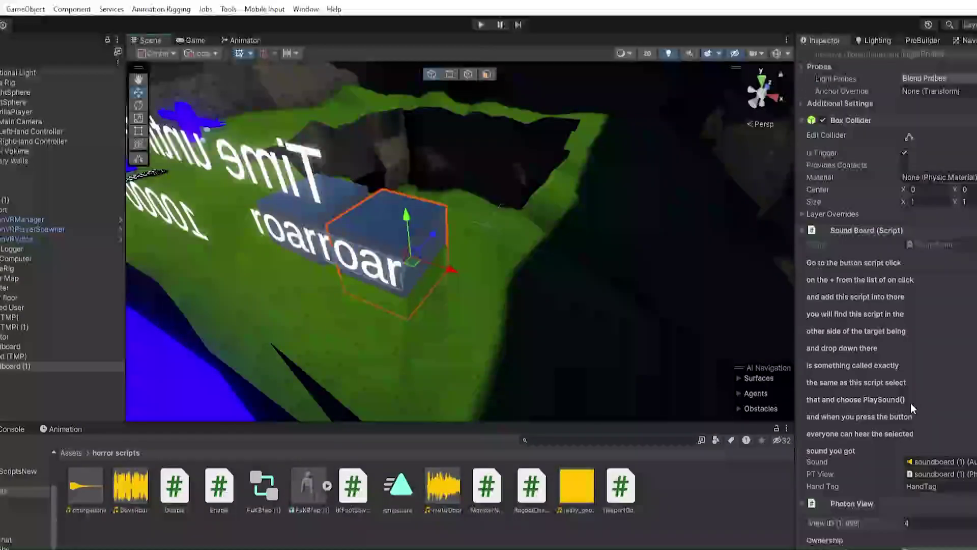
left_click_drag(573, 496, 936, 106)
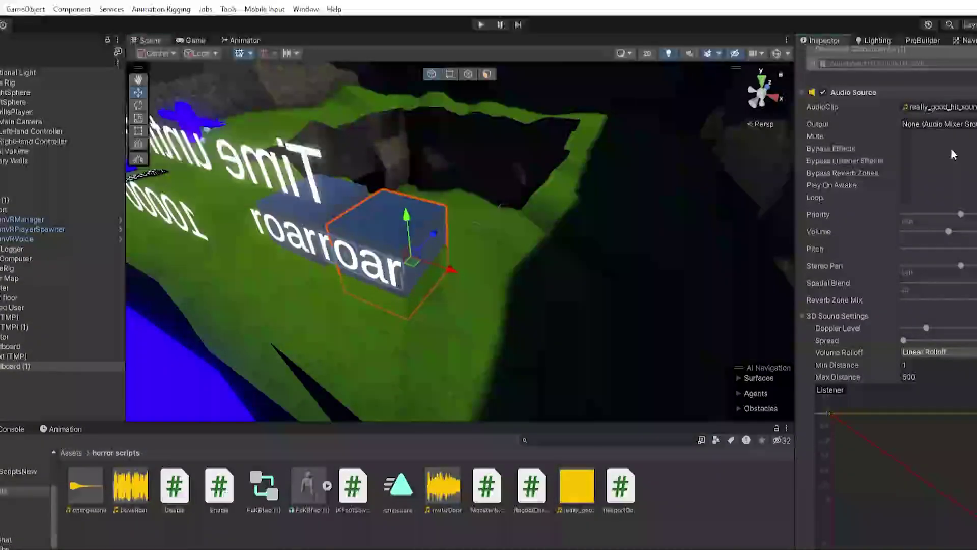
scroll(925, 326, "up", 8)
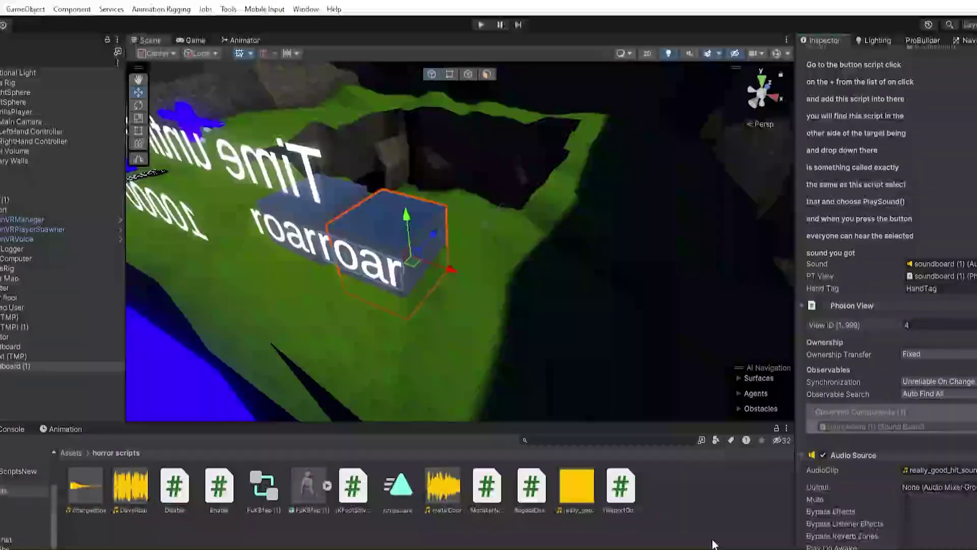